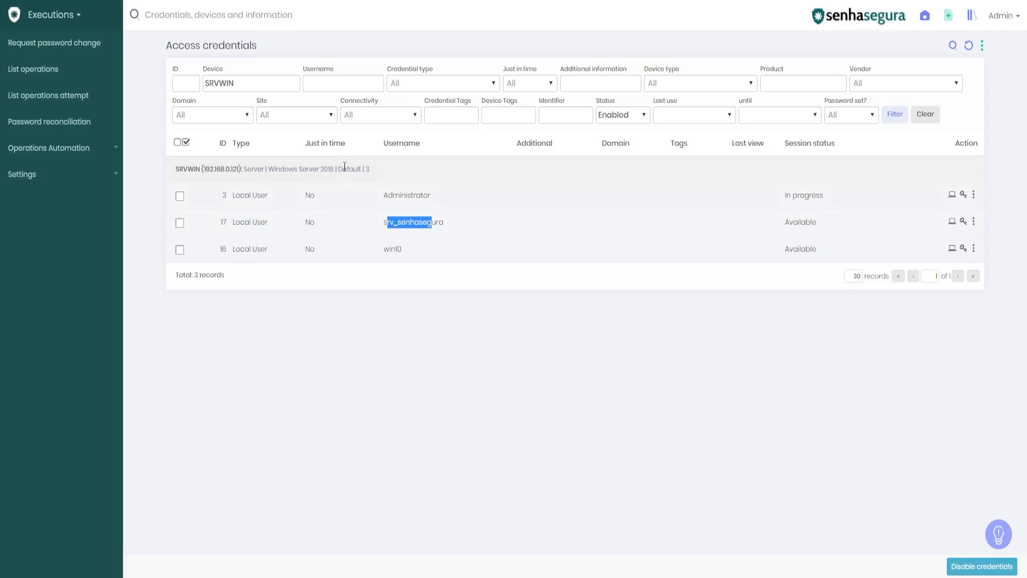
Step: Examine the execution settings of the Administrator credential on SRVWIN, including its authentication credential, and close the credential window
double_click(392, 201)
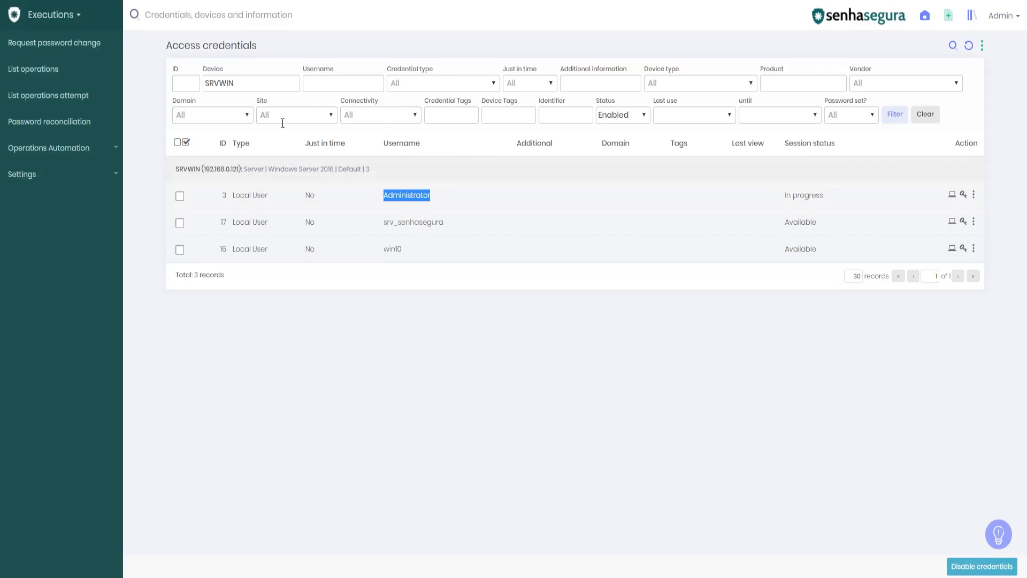
left_click(974, 195)
left_click(916, 257)
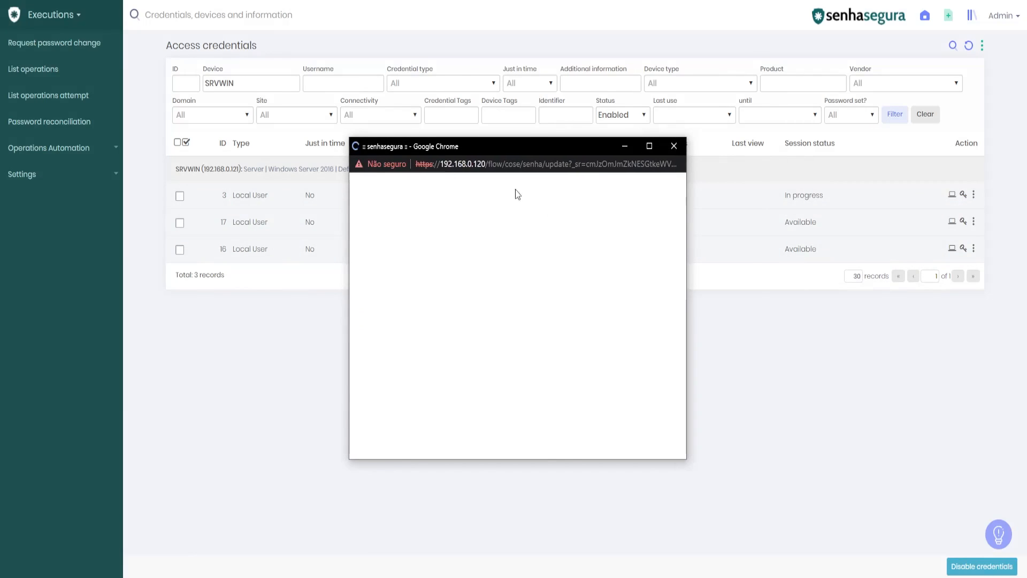
left_click(398, 137)
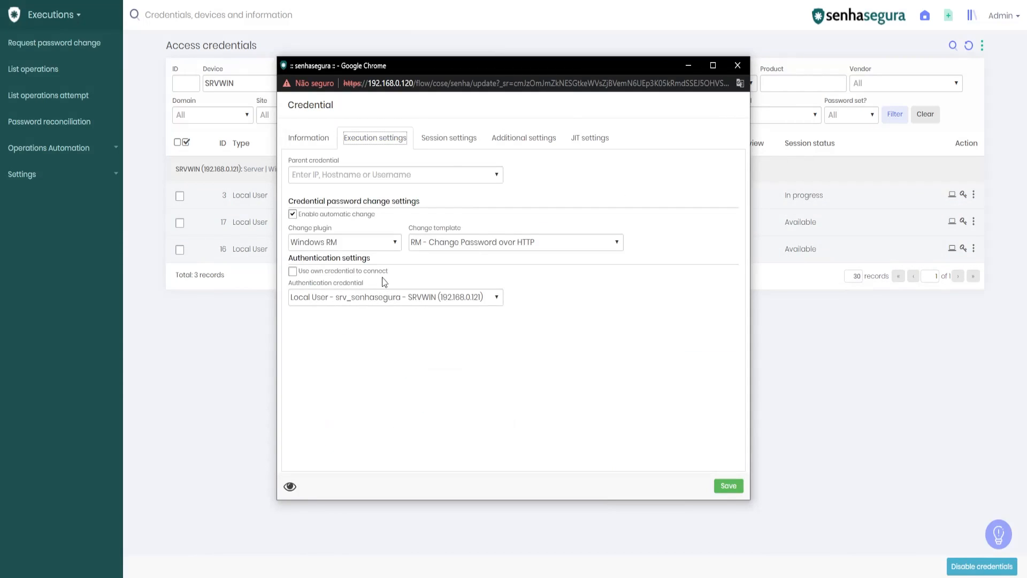
left_click_drag(418, 300, 383, 299)
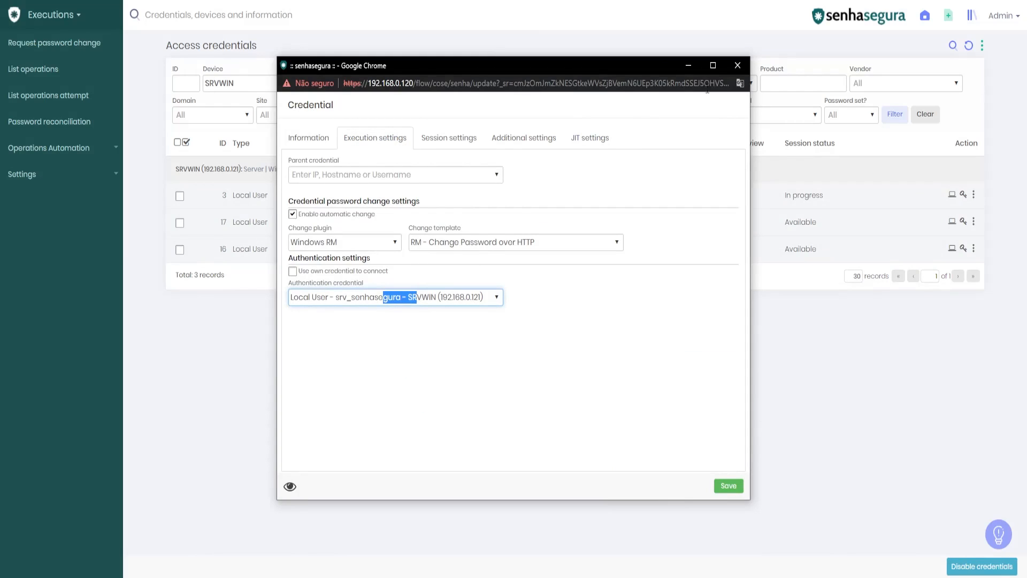
left_click(738, 66)
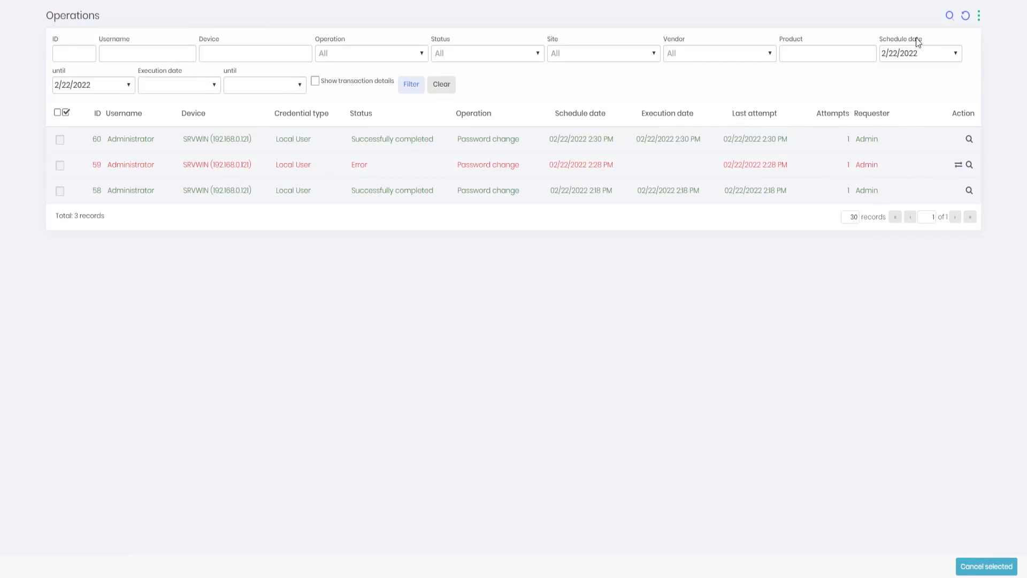
Step: Refresh the Operations list and read the execution log of password change operation 61 for Administrator on SRVWIN
left_click(968, 28)
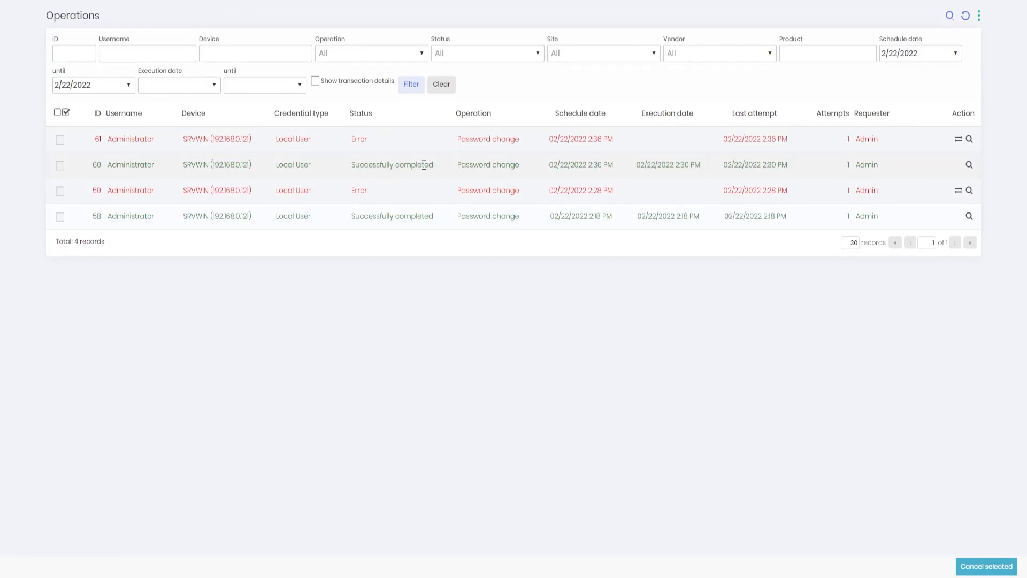
left_click(969, 139)
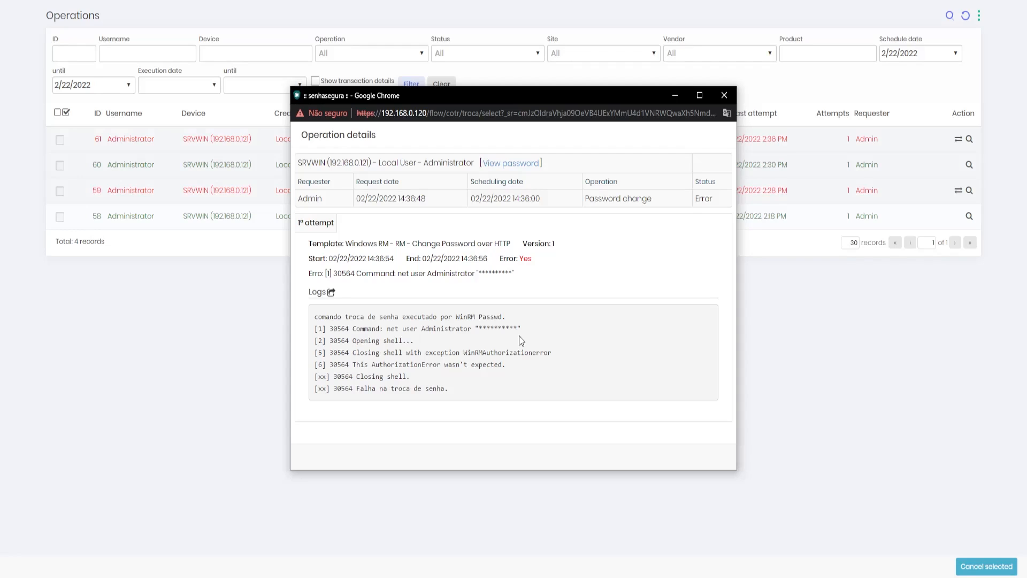
left_click(725, 95)
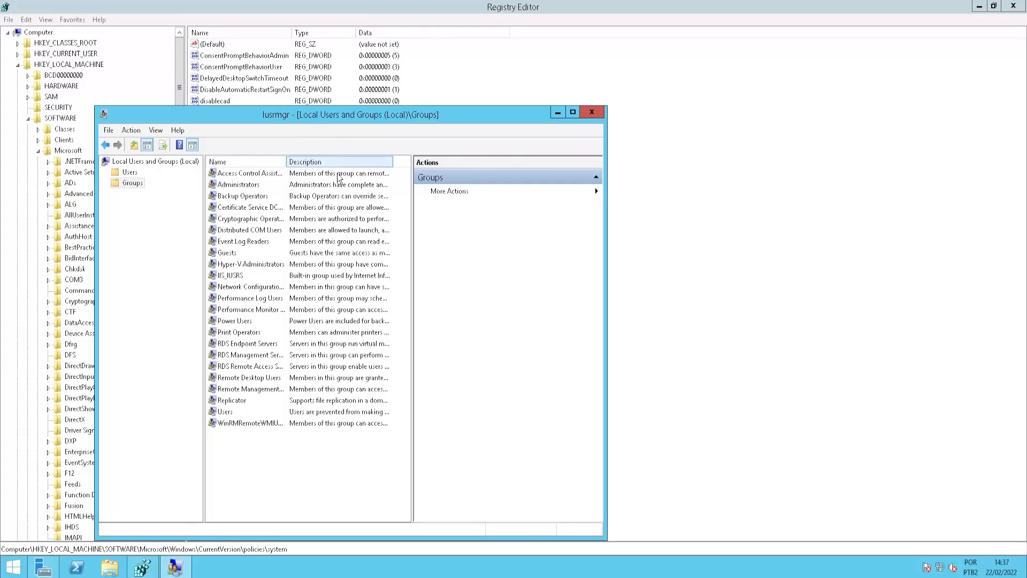
Step: On the Windows server, check the group membership of the local user srv_senhasegura in Local Users and Groups
left_click(127, 173)
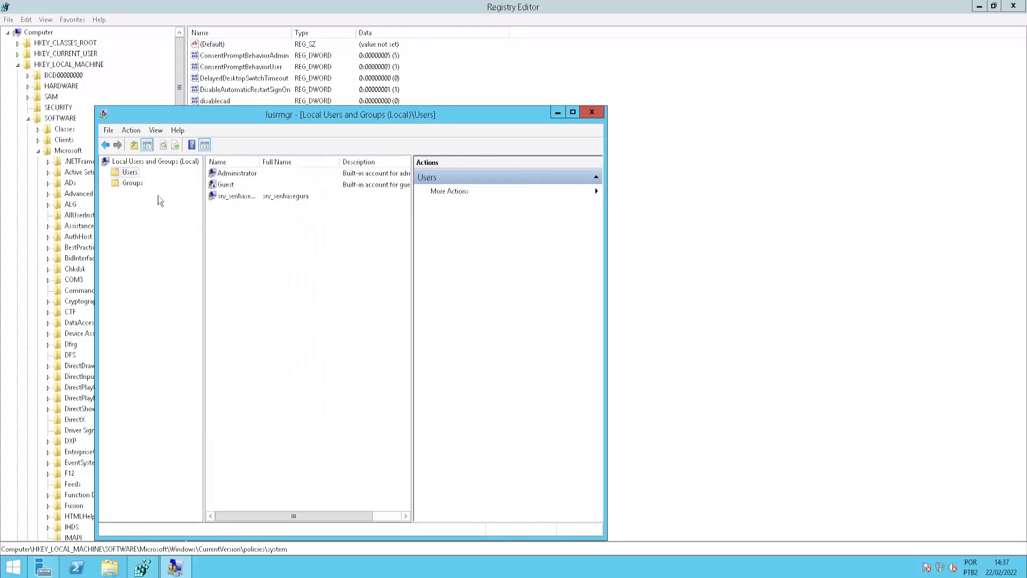
double_click(246, 197)
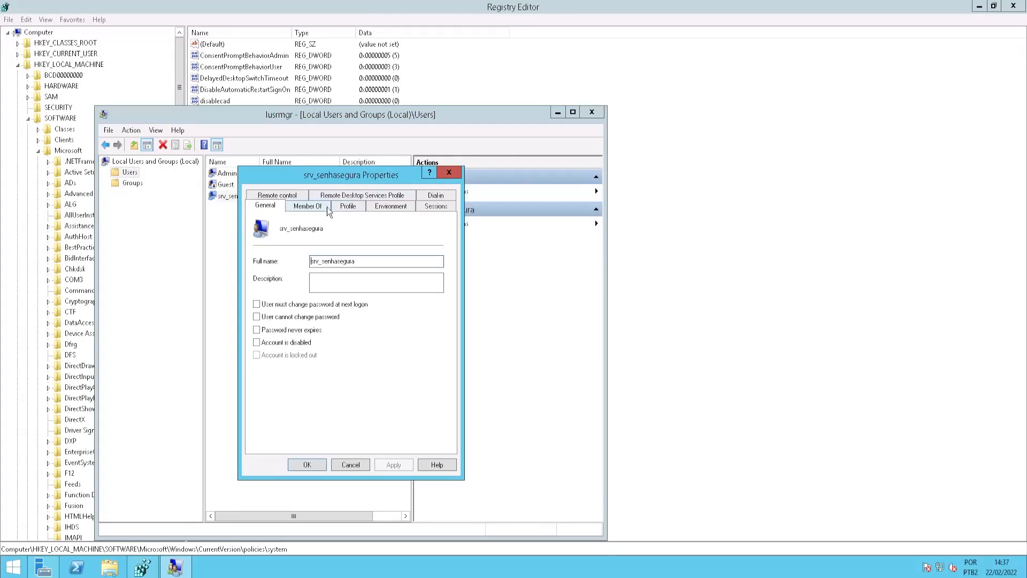
left_click(324, 209)
left_click(293, 237)
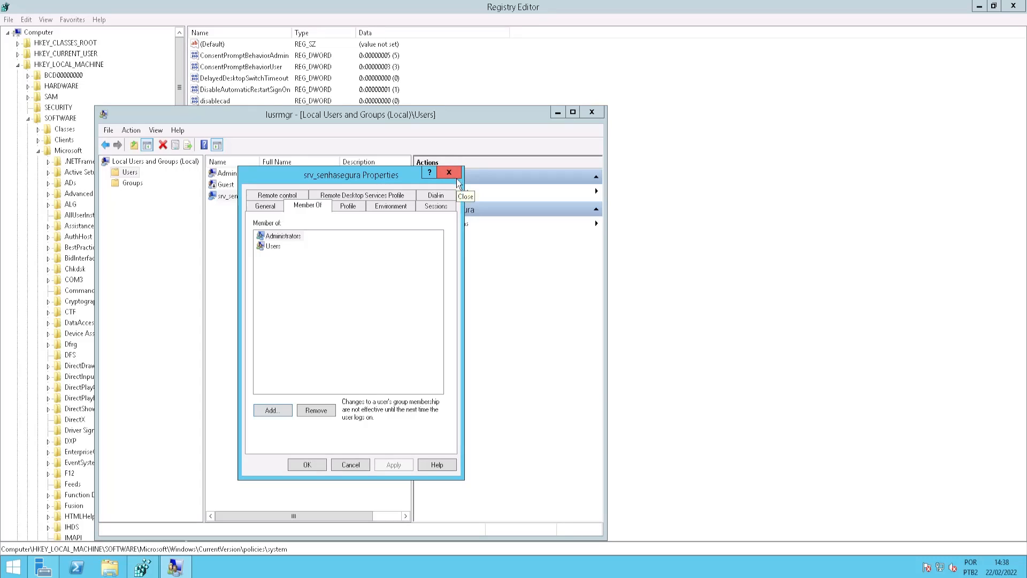
left_click(776, 195)
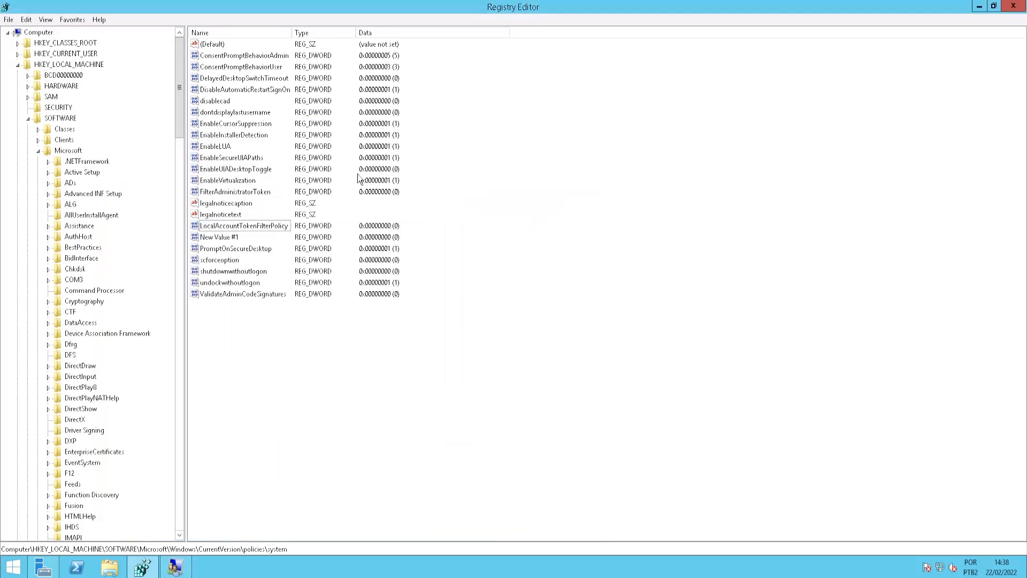
Step: In Registry Editor, open HKEY_LOCAL_MACHINE\SOFTWARE\Microsoft\Windows\CurrentVersion\policies\system and select the LocalAccountTokenFilterPolicy value
left_click(284, 228)
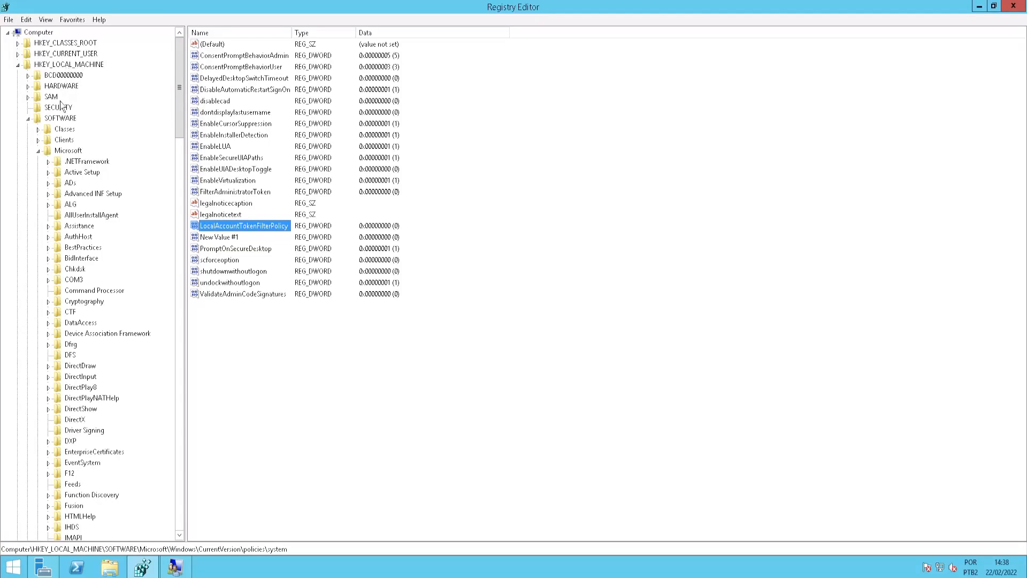
left_click(68, 150)
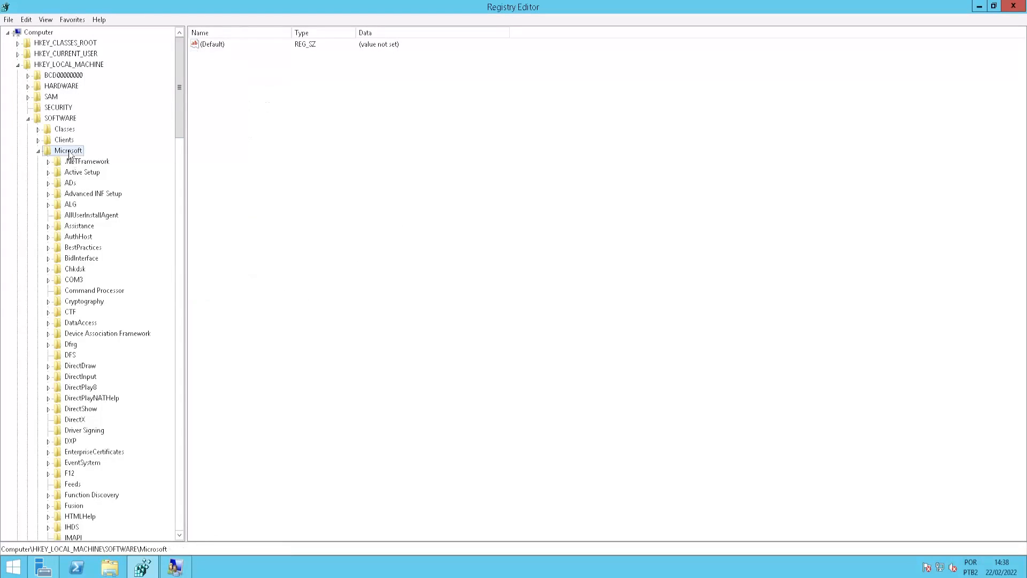
scroll(62, 163, "down", 4)
scroll(98, 257, "down", 20)
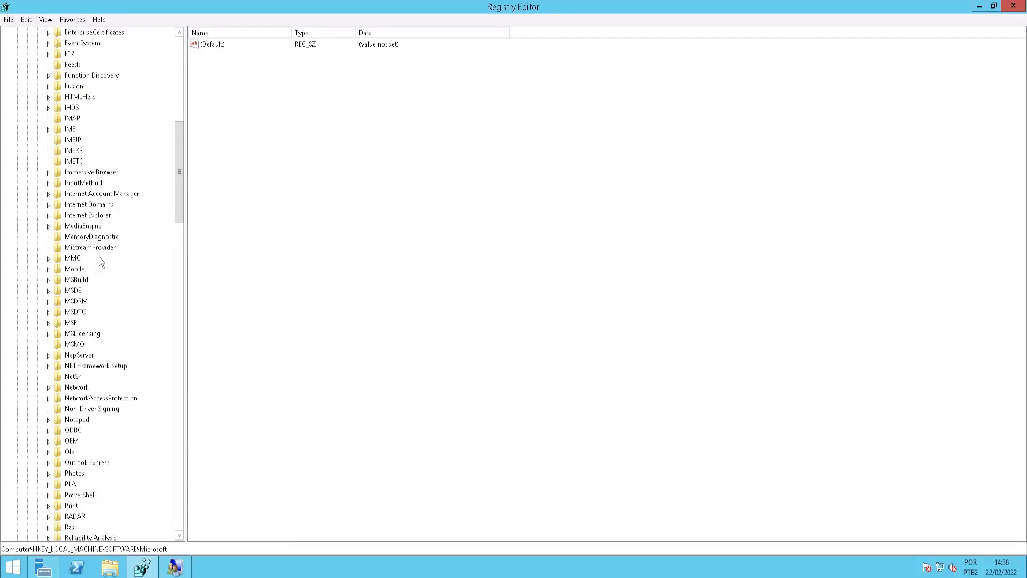
scroll(97, 263, "down", 2)
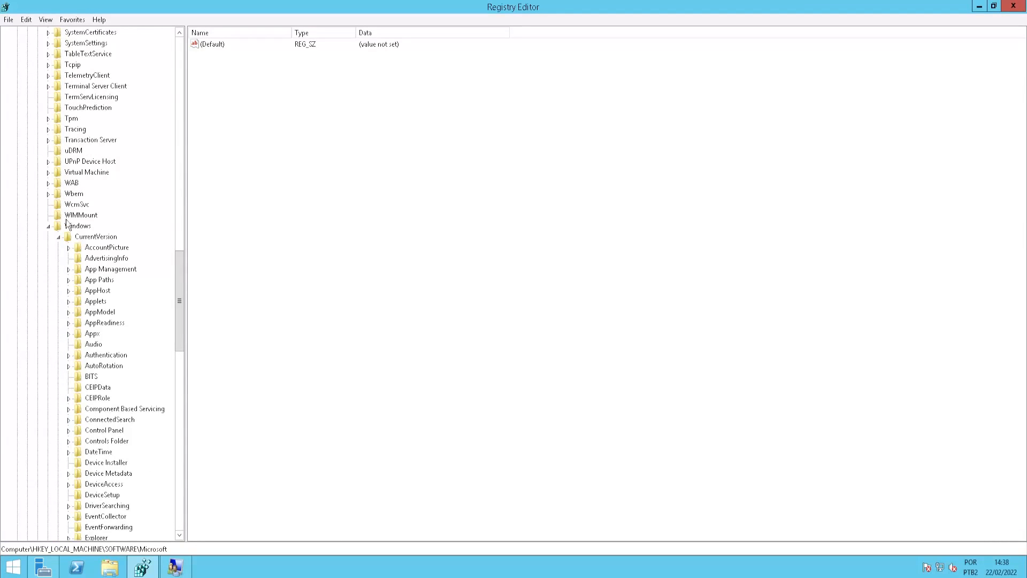
scroll(95, 267, "down", 11)
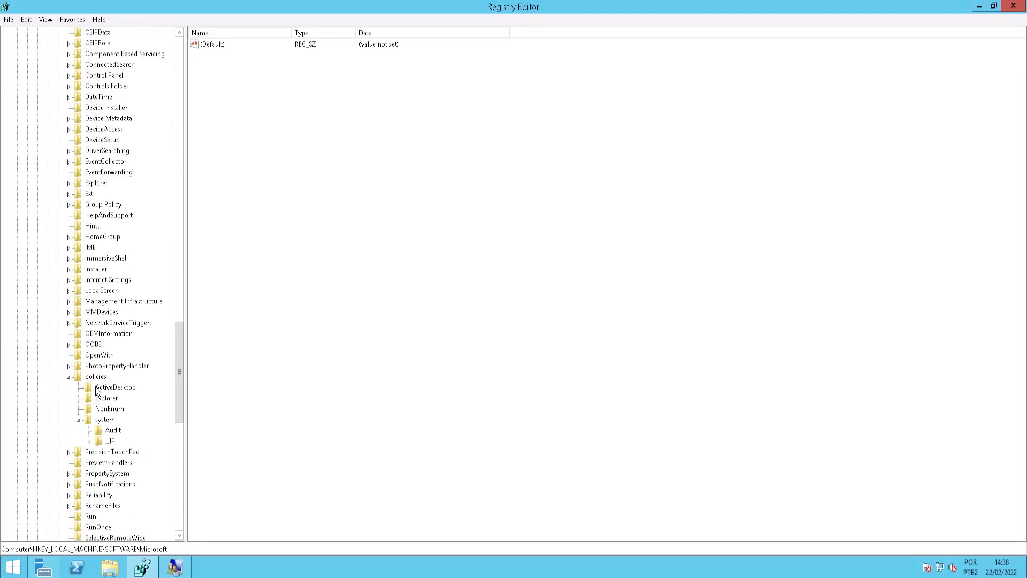
left_click(100, 422)
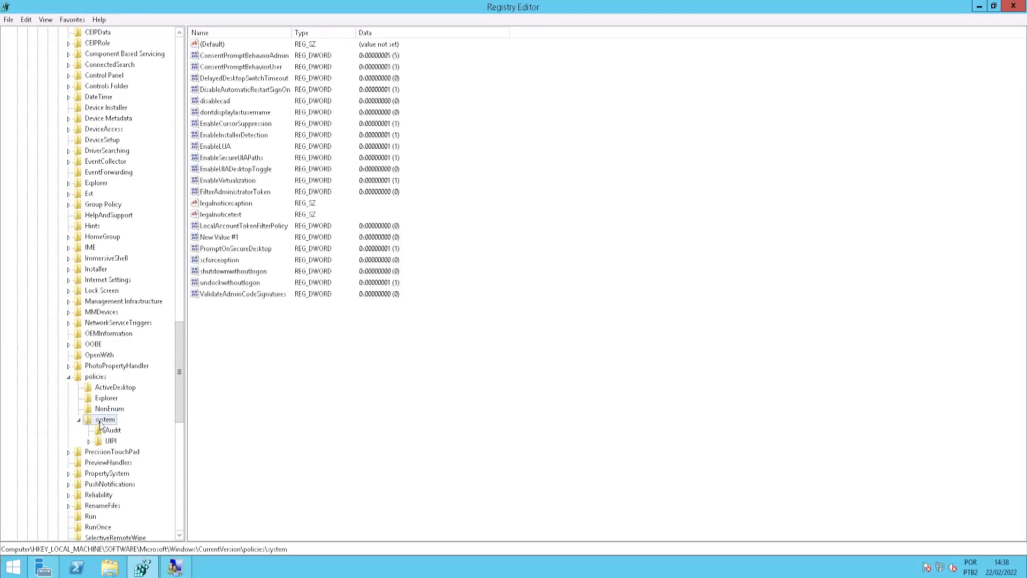
left_click(290, 229)
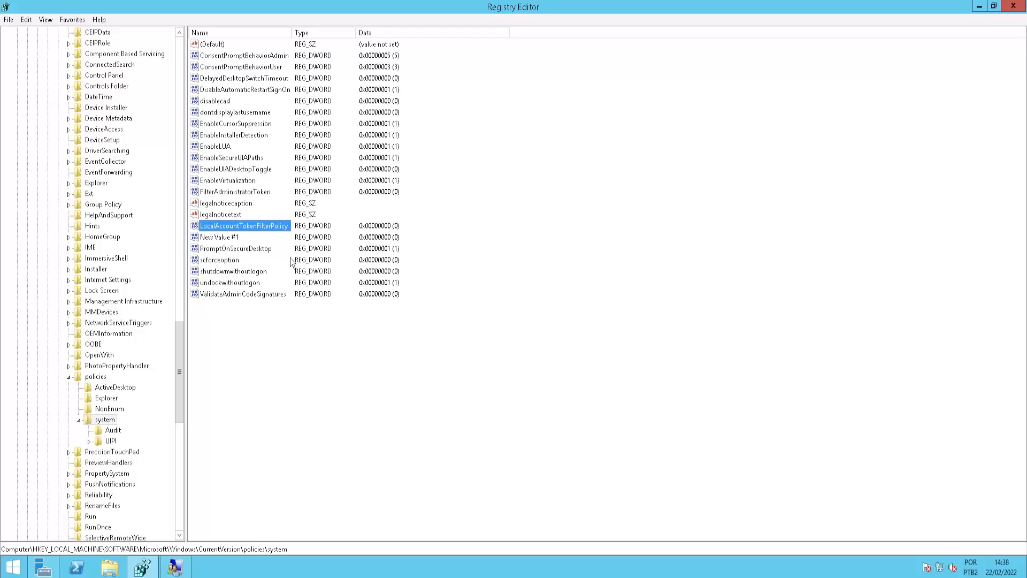
Step: Create a DWORD (32-bit) value named LocalA in the system key and set the existing LocalAccountTokenFilterPolicy value to 1
right_click(383, 341)
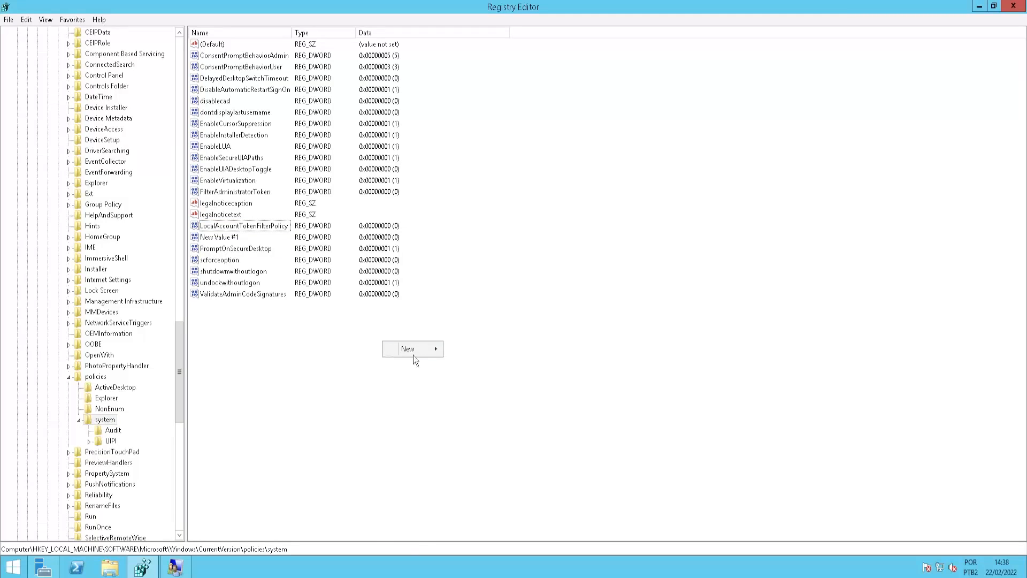
mouse_move(413, 354)
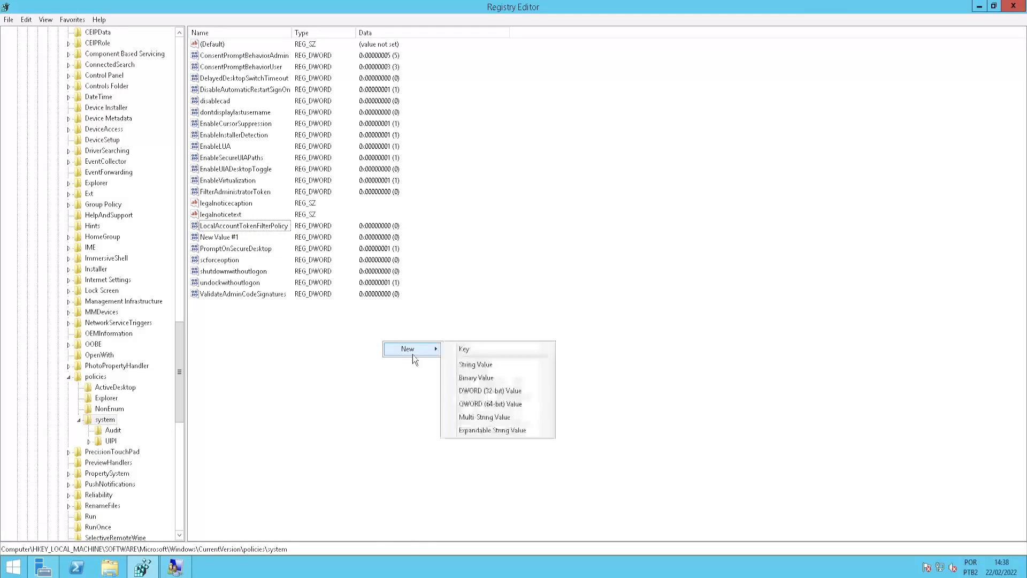
left_click(511, 390)
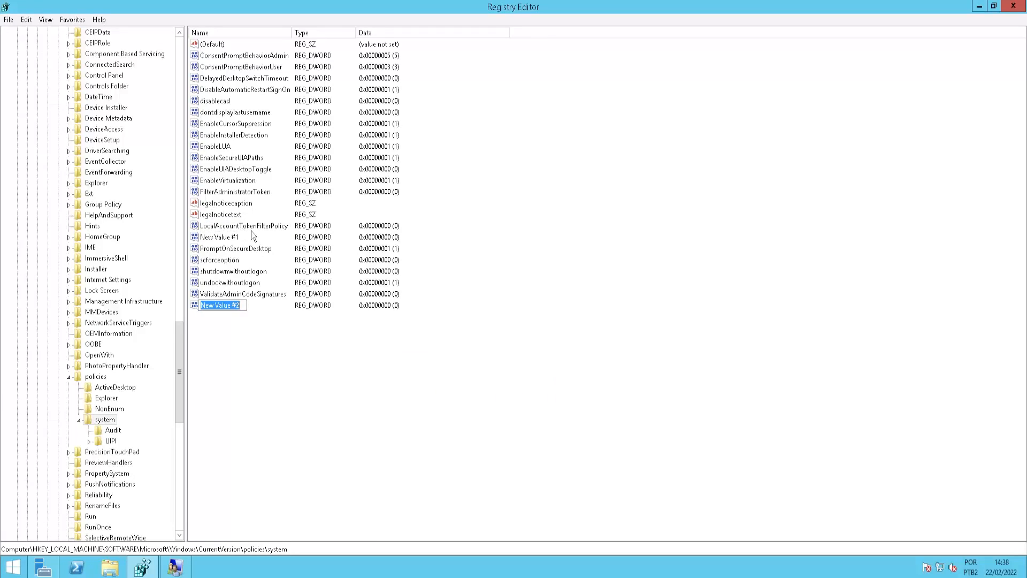
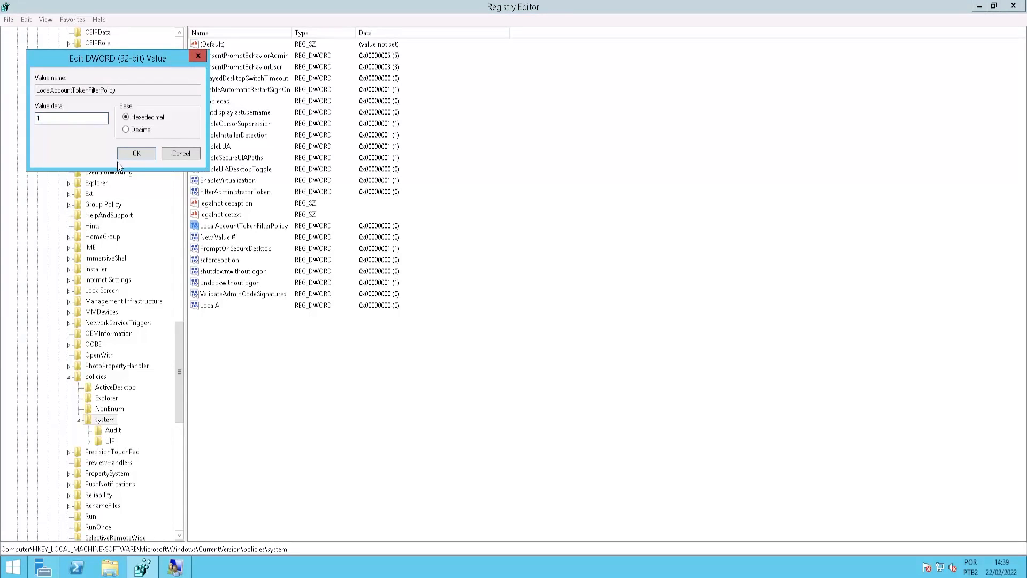
left_click(131, 155)
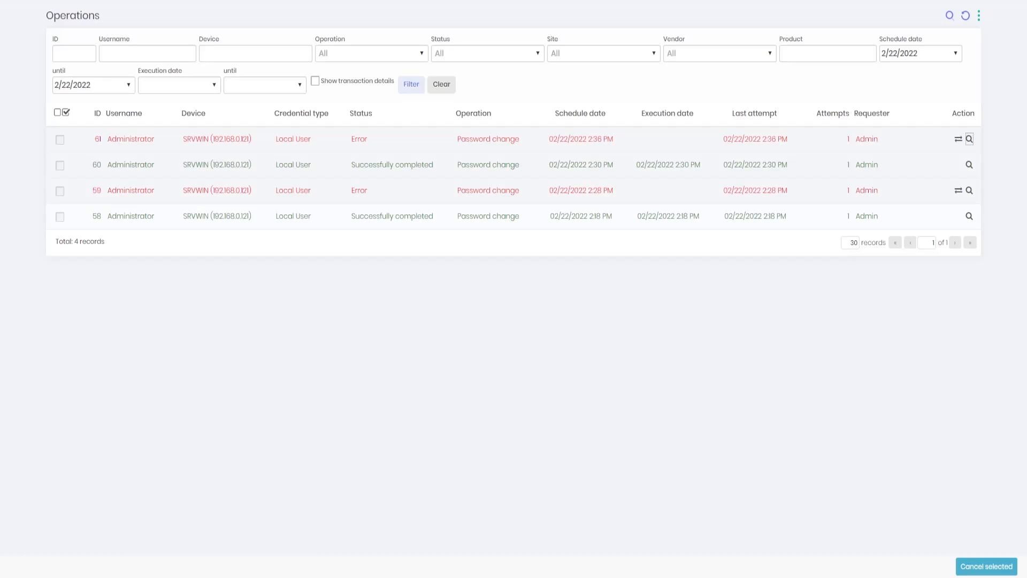
Step: Back in senhasegura, reschedule password change operation 61 for Administrator on SRVWIN and confirm the retry
left_click(957, 139)
left_click(552, 313)
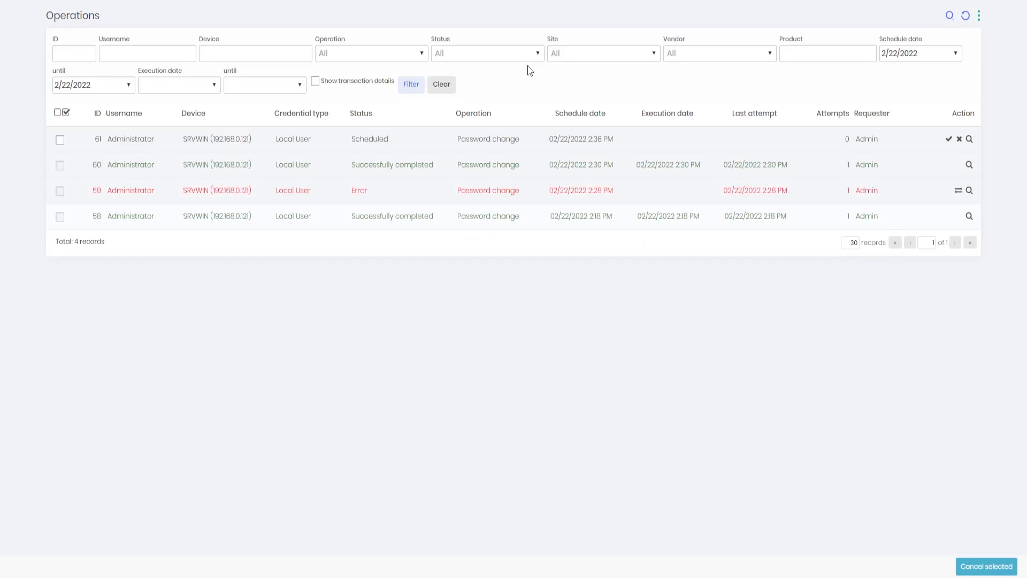
Step: Refresh the Operations list and examine the log of the second attempt of password change operation 61
left_click(418, 84)
left_click(422, 86)
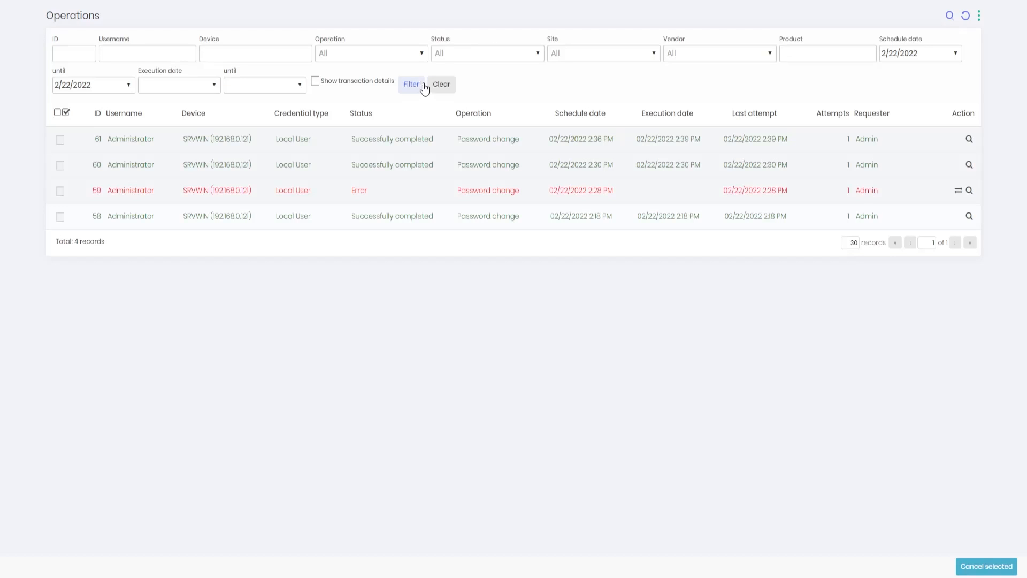
left_click(969, 140)
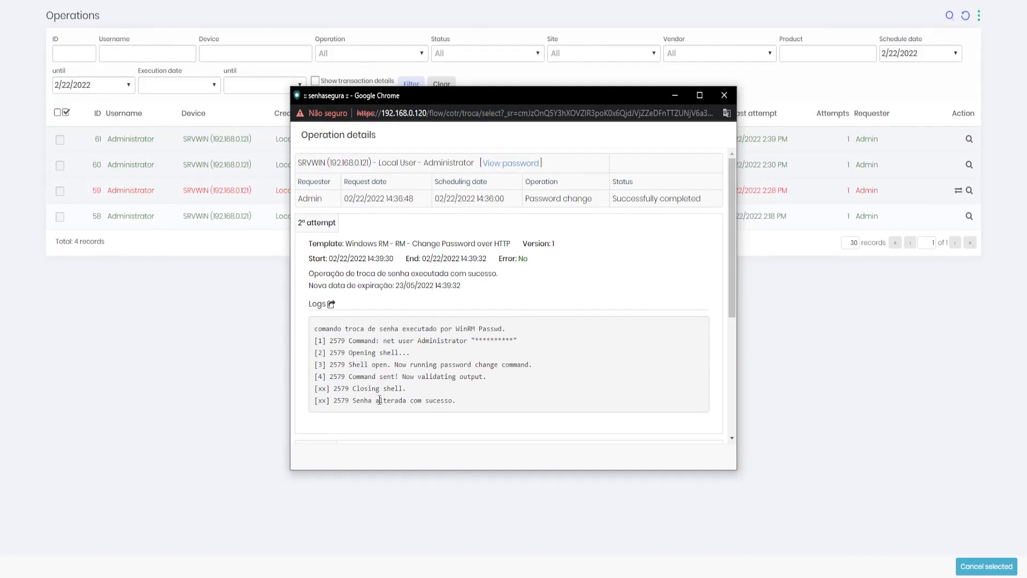
left_click_drag(380, 400, 429, 400)
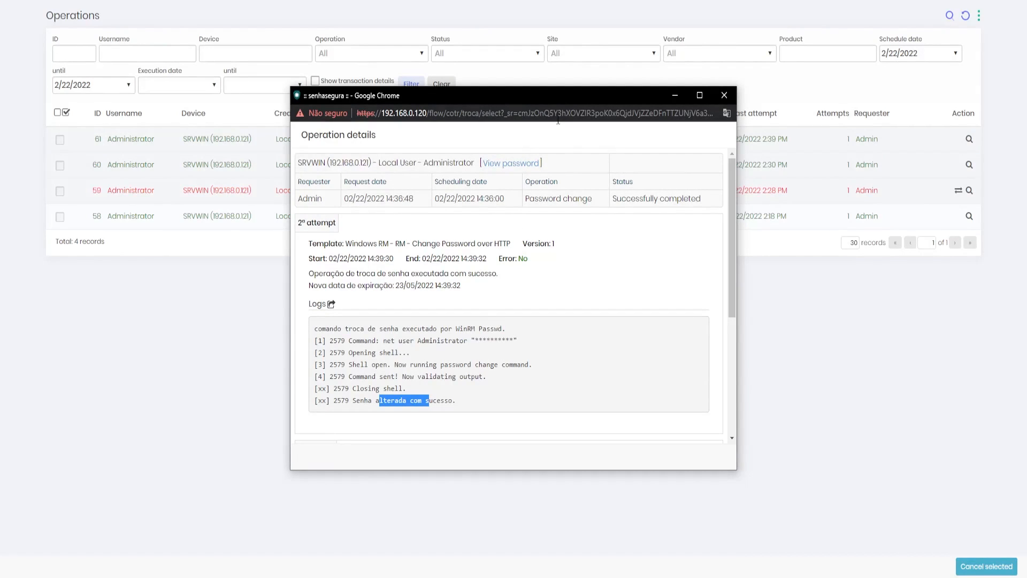